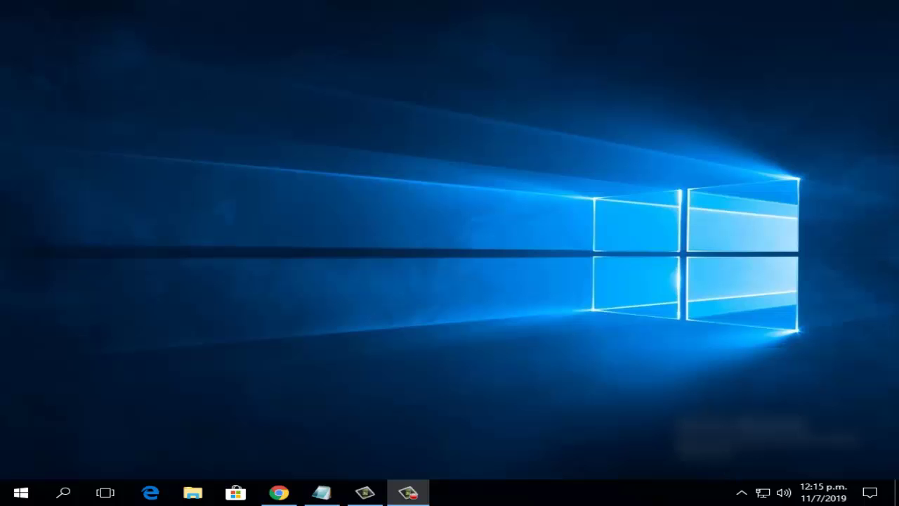
Open Task Manager and examine the list of running processes for entries belonging to the problem application.
right_click(527, 500)
click(576, 440)
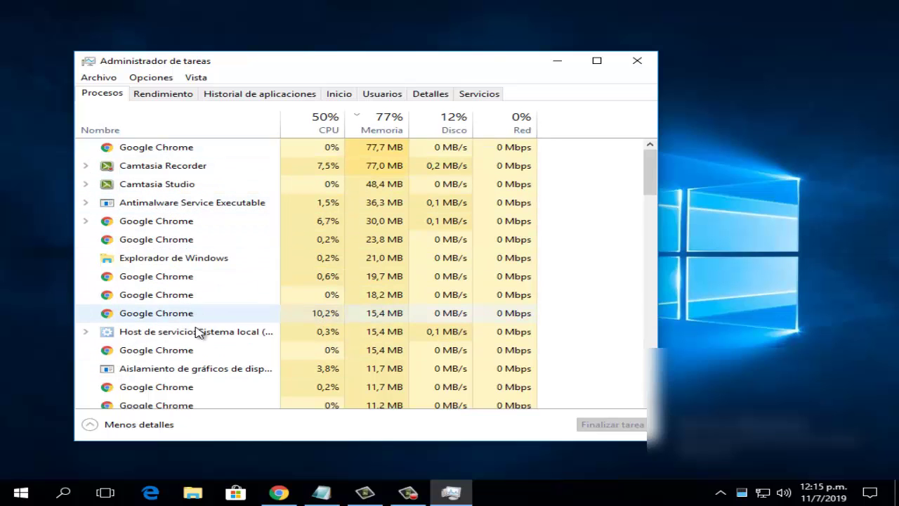
drag(651, 184, 638, 241)
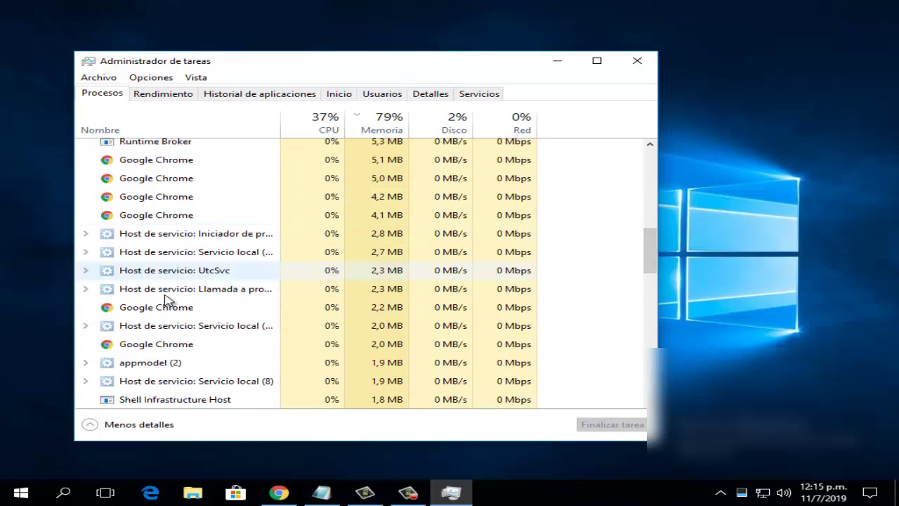
scroll(180, 341, down, 2)
scroll(180, 344, down, 1)
scroll(181, 343, up, 2)
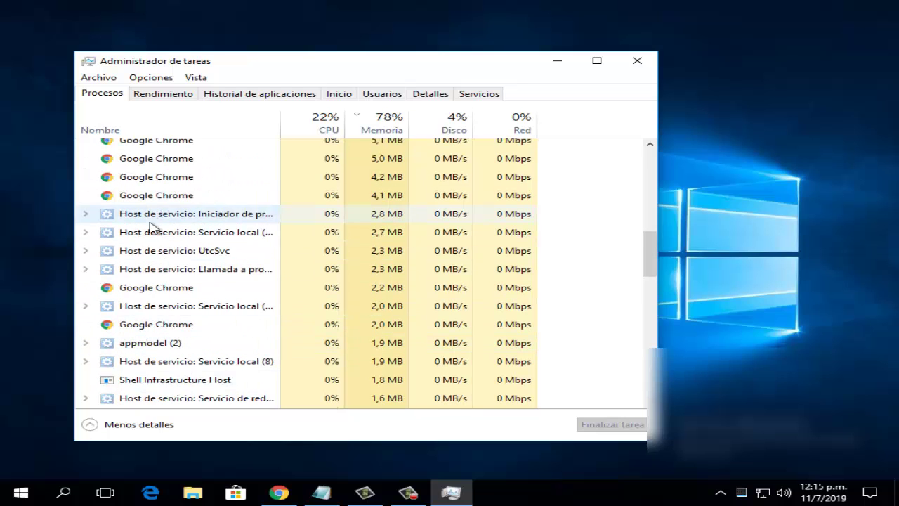
scroll(155, 246, up, 1)
scroll(174, 345, up, 6)
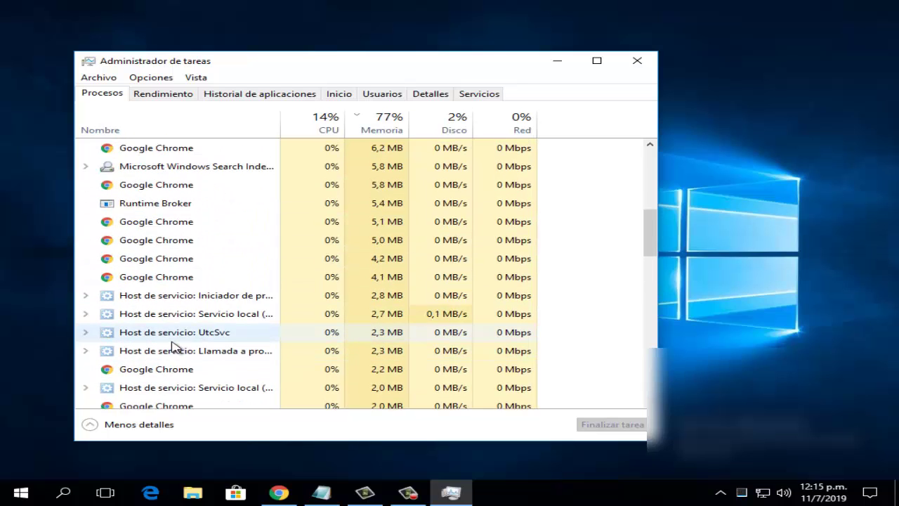
scroll(174, 344, up, 1)
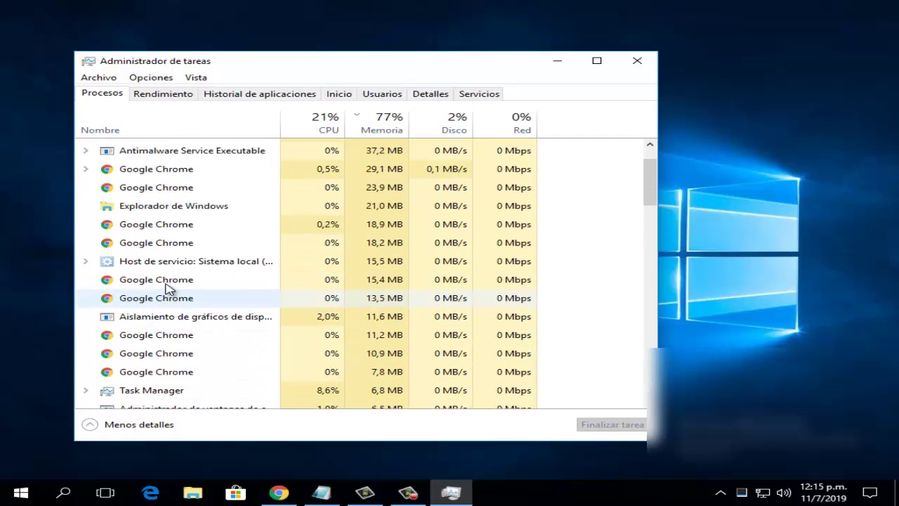
click(162, 173)
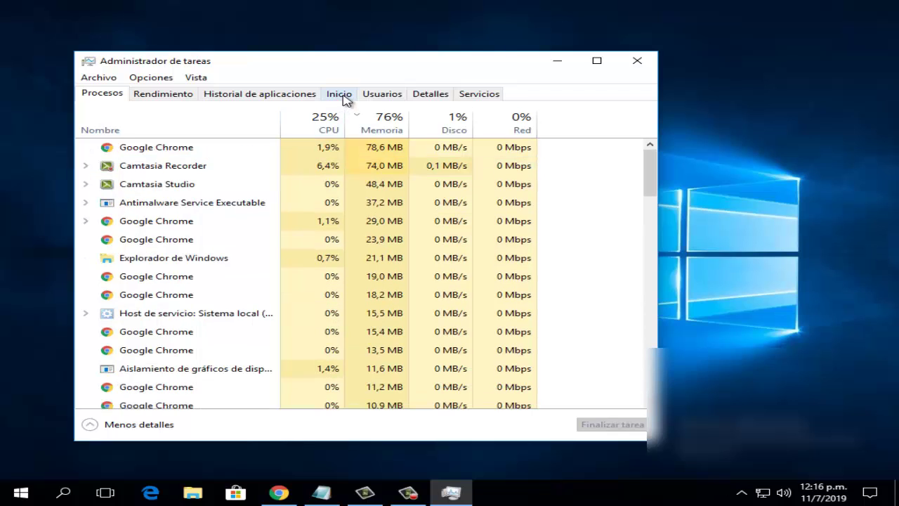
Examine the startup programs and the actions offered for Steam Client Bootstrapper, and close Task Manager.
click(339, 94)
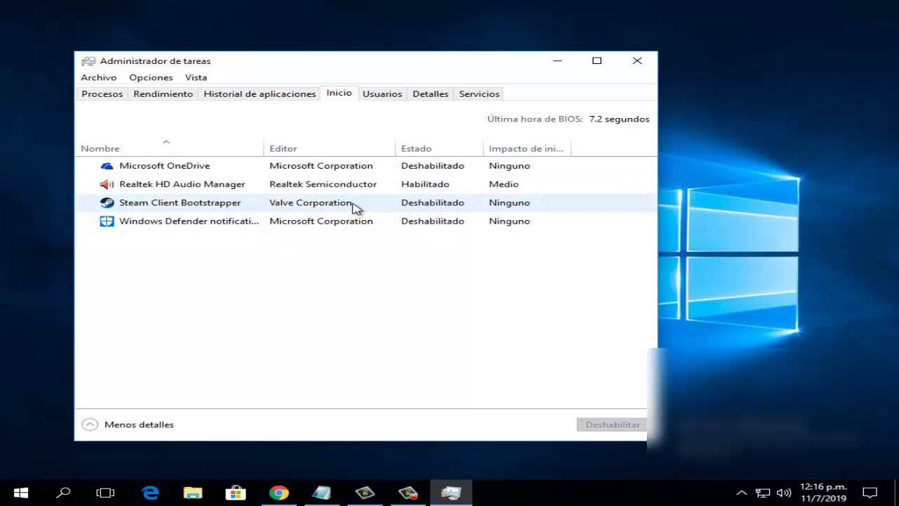
right_click(290, 204)
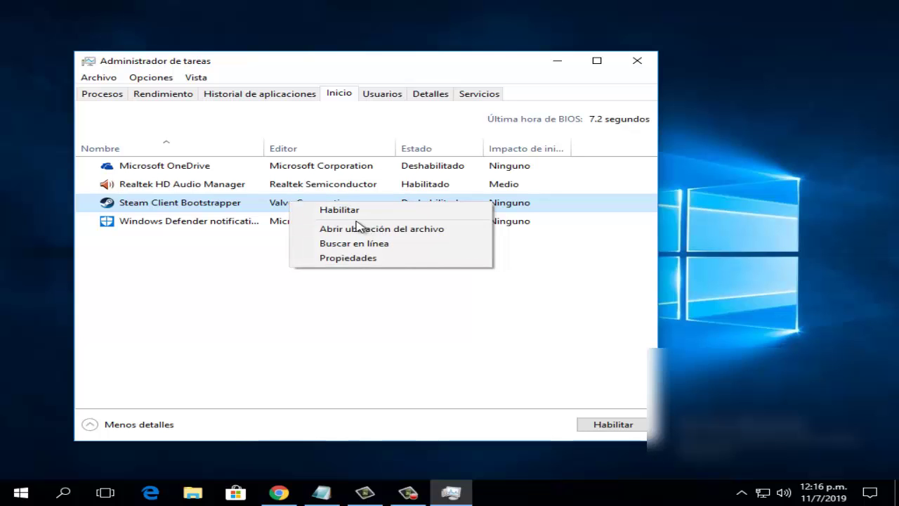
click(244, 269)
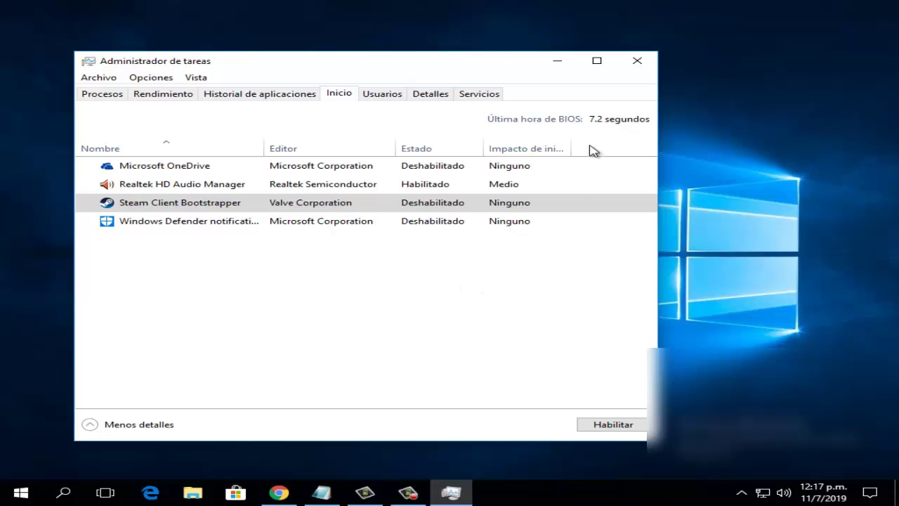
click(644, 63)
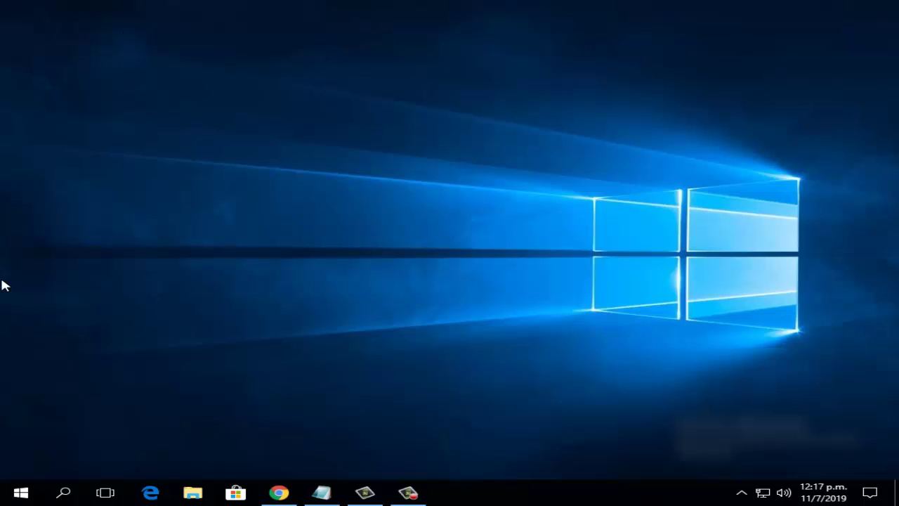
Search Windows for "panel de co" and open the Panel de control application.
click(63, 493)
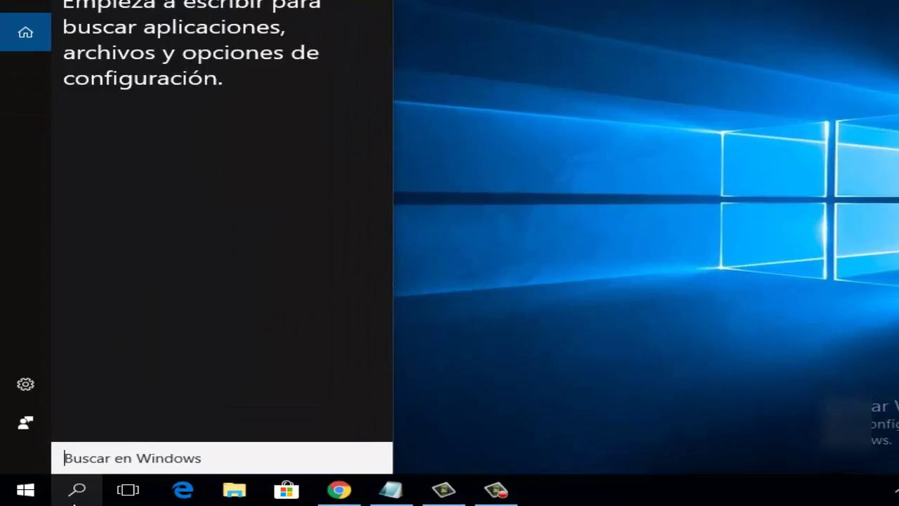
text(pan)
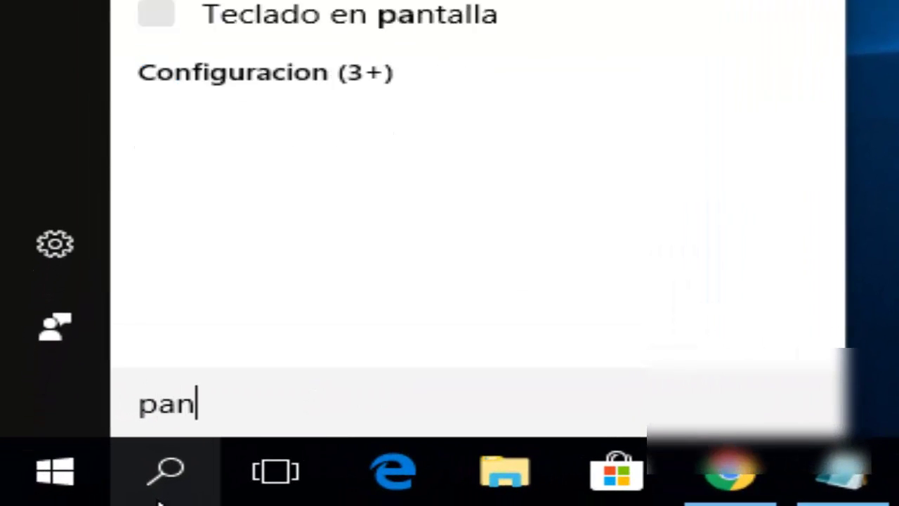
text(el de co)
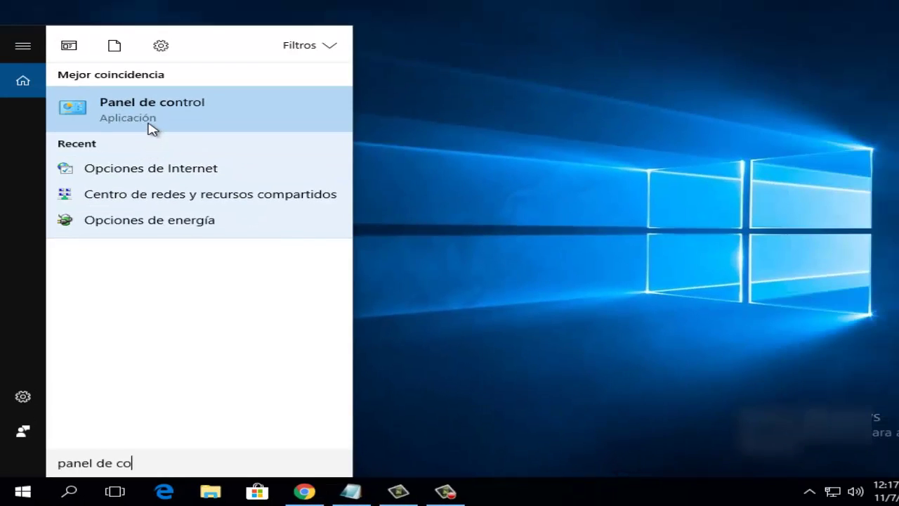
click(151, 128)
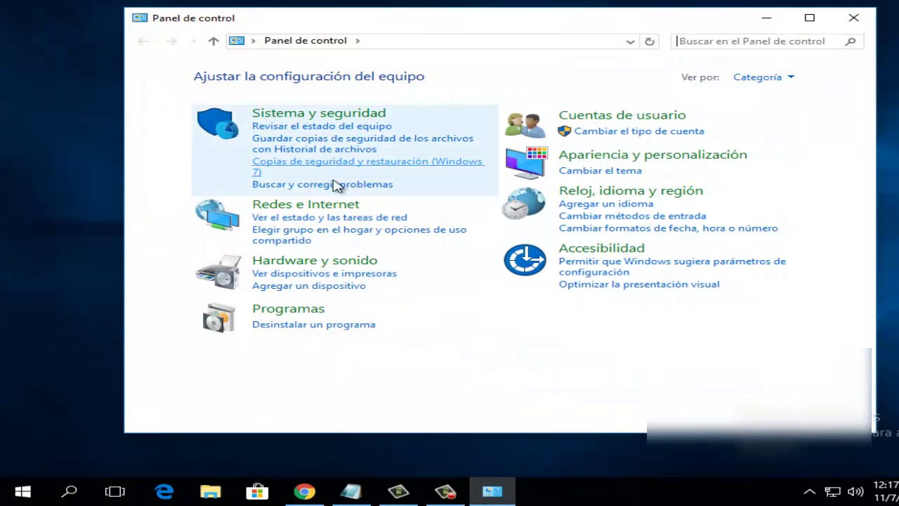
Check the proxy server options in the LAN settings of Opciones de Internet, and close everything without saving changes.
click(304, 210)
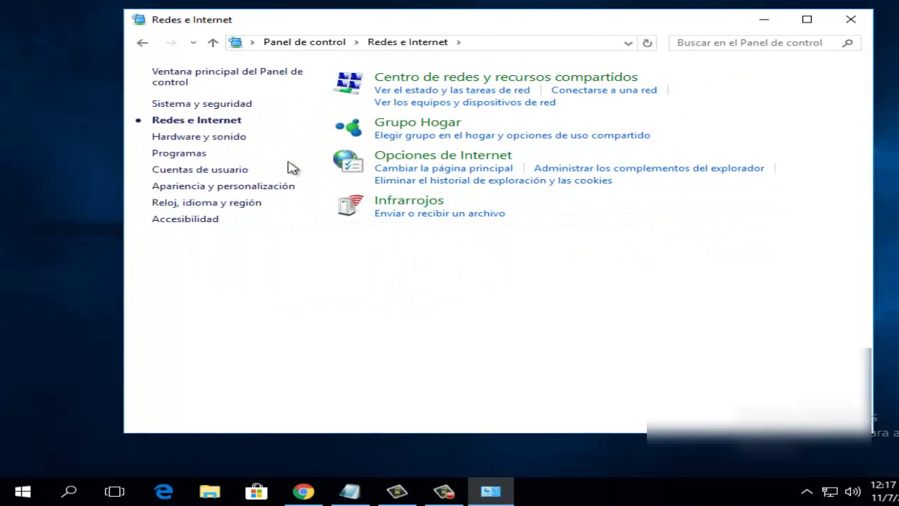
click(406, 162)
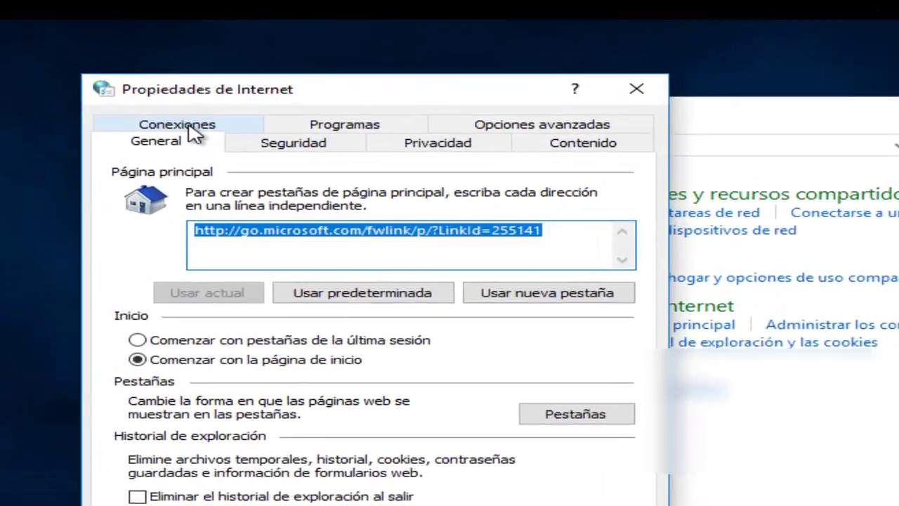
click(117, 77)
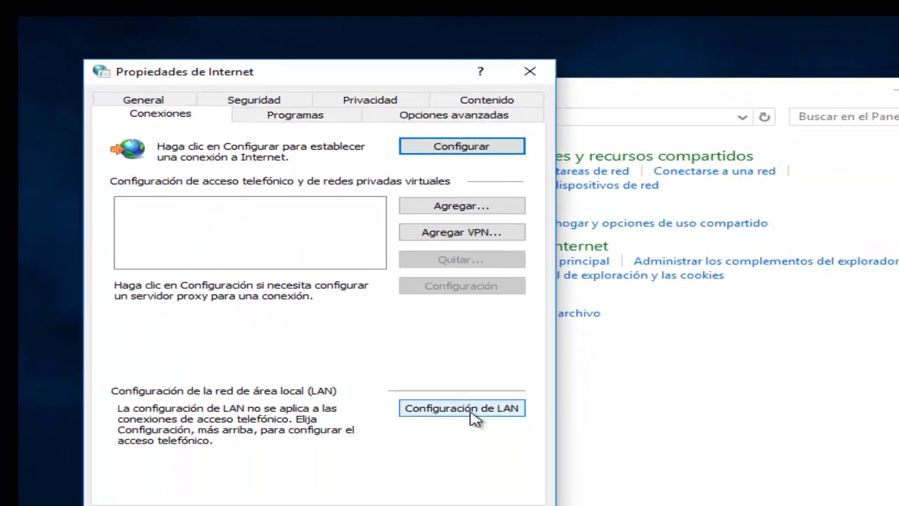
click(472, 415)
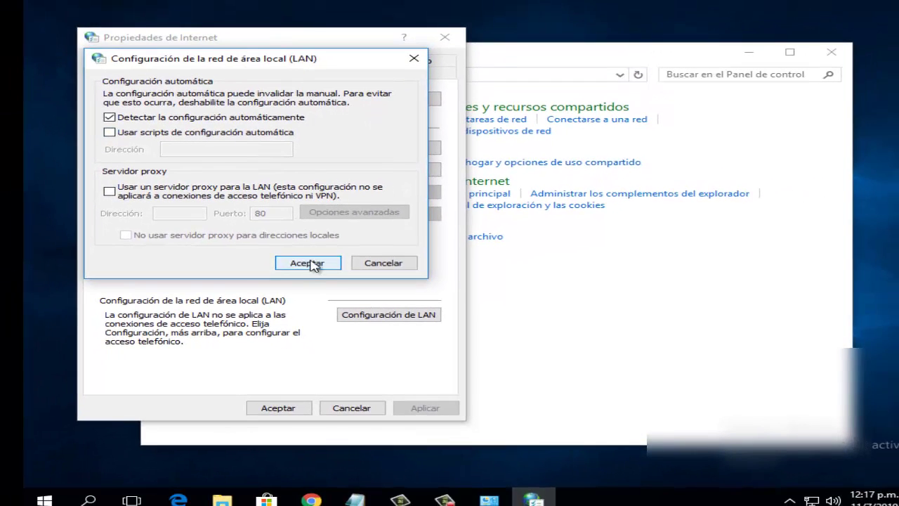
click(372, 267)
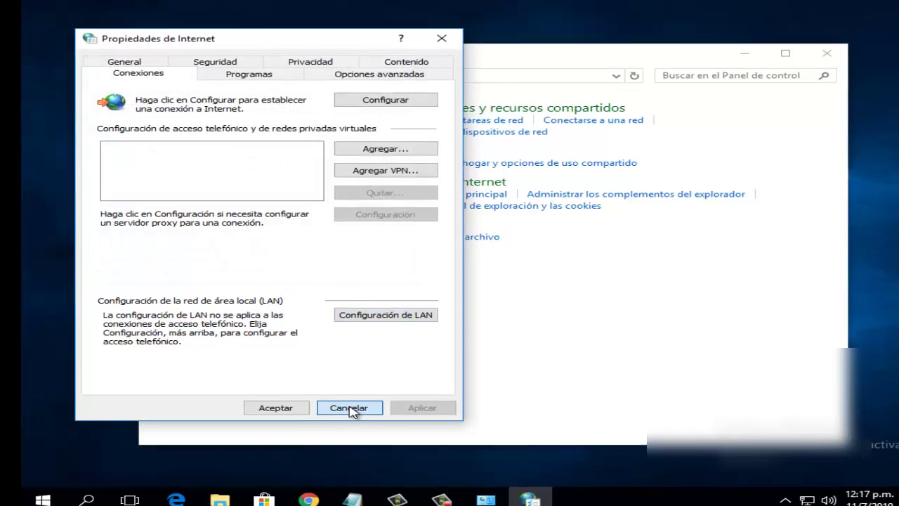
click(351, 408)
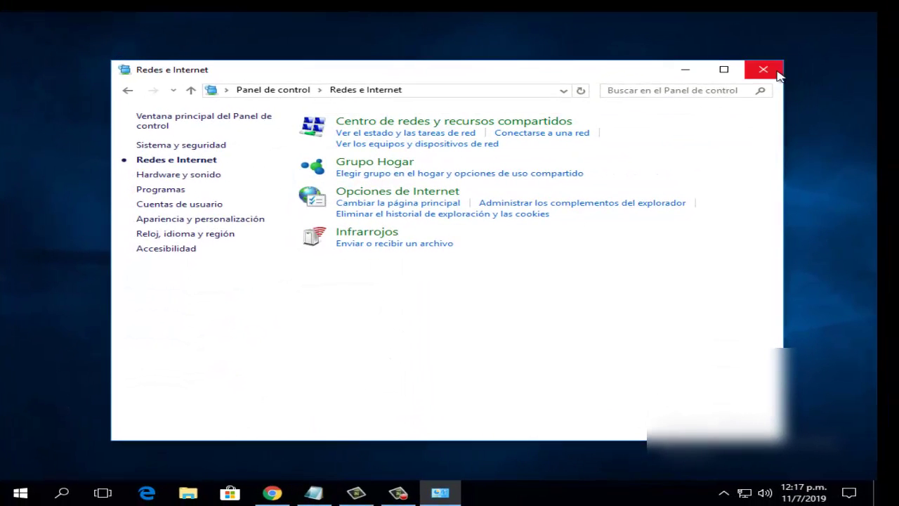
click(764, 70)
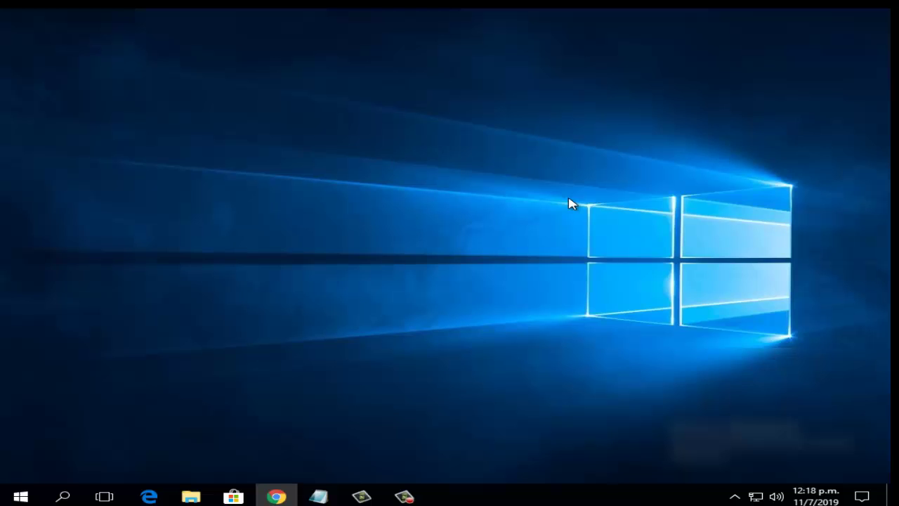
Open the Roaming application data folder by running %appdata%.
key(super+r)
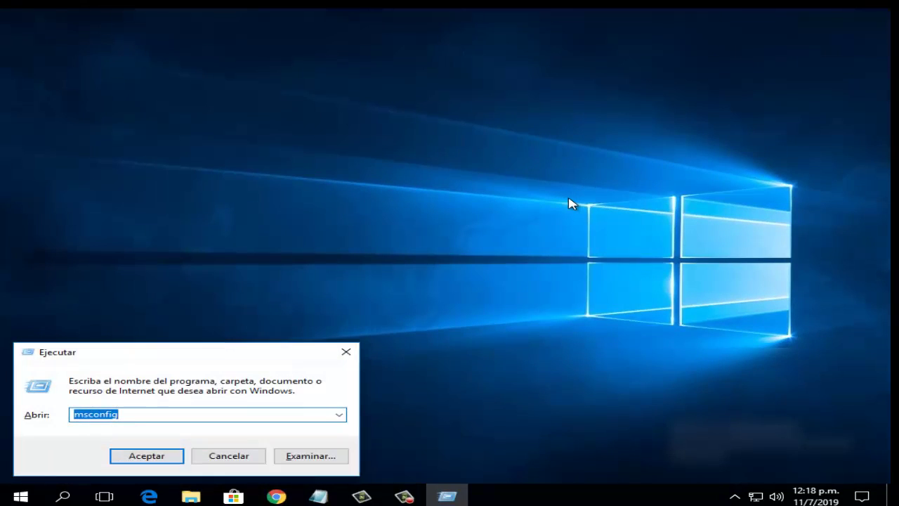
key(BackSpace)
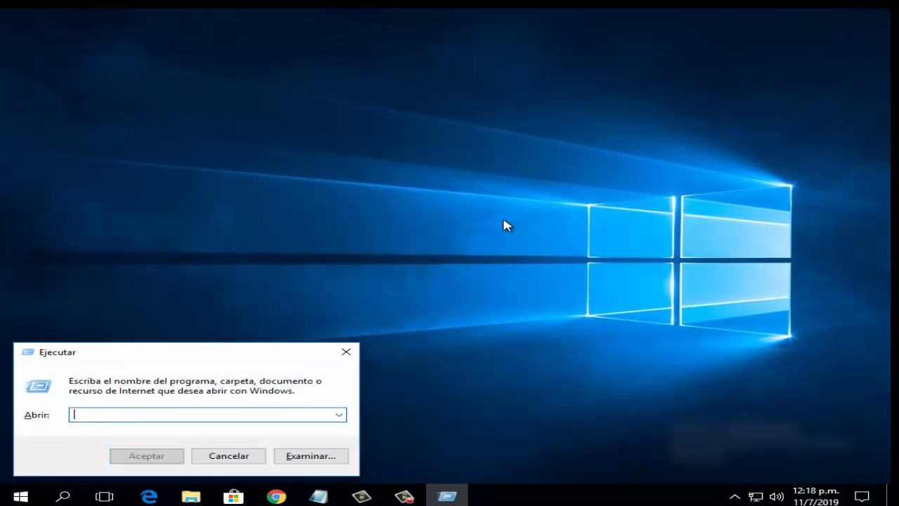
mouse_move(103, 353)
mouse_down()
mouse_move(113, 323)
mouse_move(93, 348)
mouse_up()
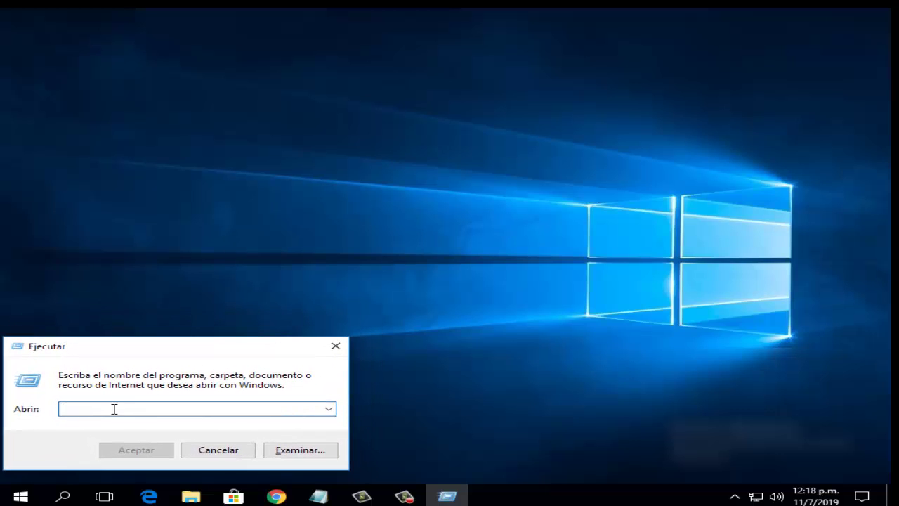
right_click(113, 408)
click(188, 287)
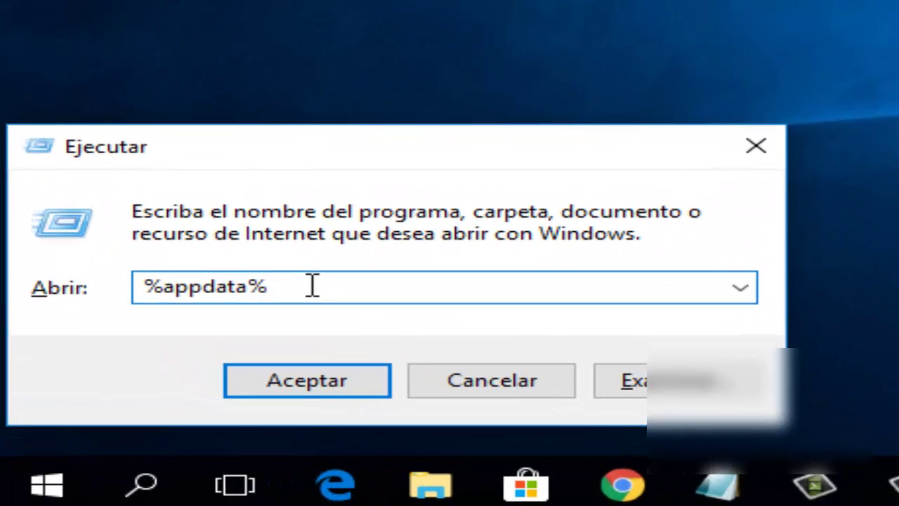
click(341, 383)
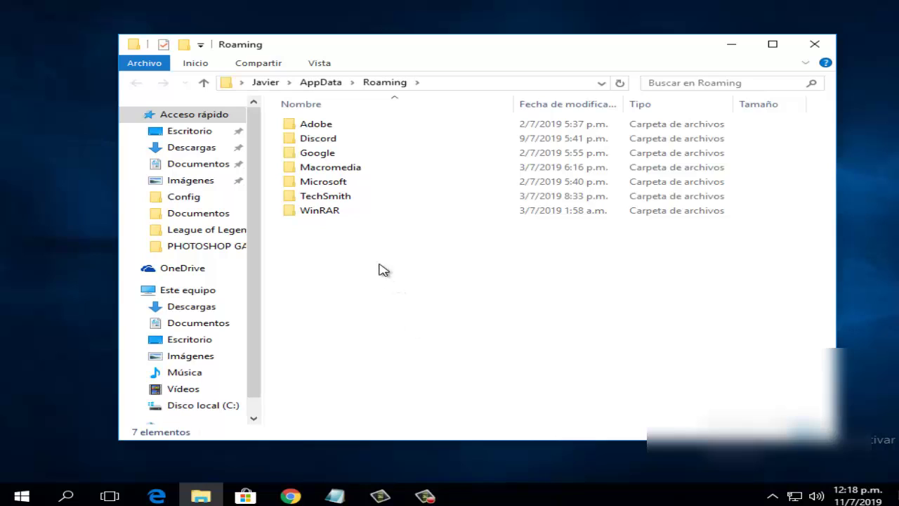
Delete the Discord folder from the Roaming folder and close the folder window.
click(327, 138)
right_click(327, 139)
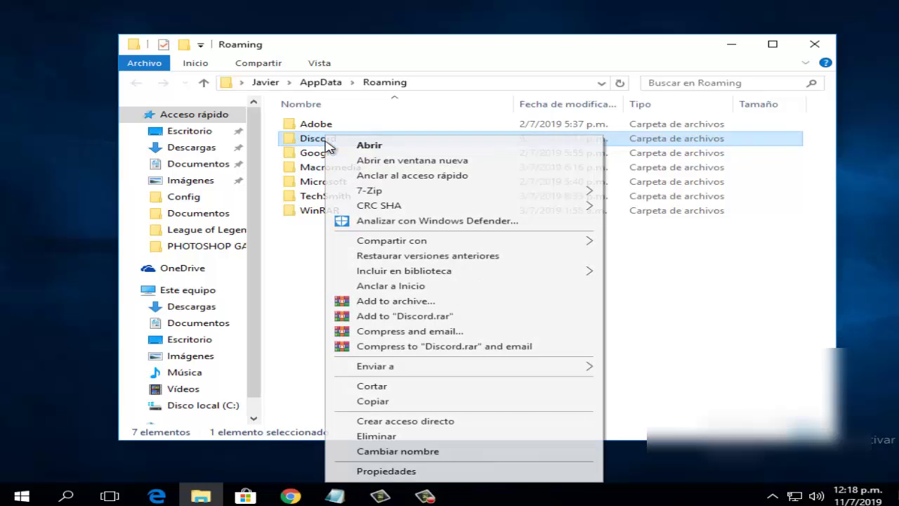
click(377, 436)
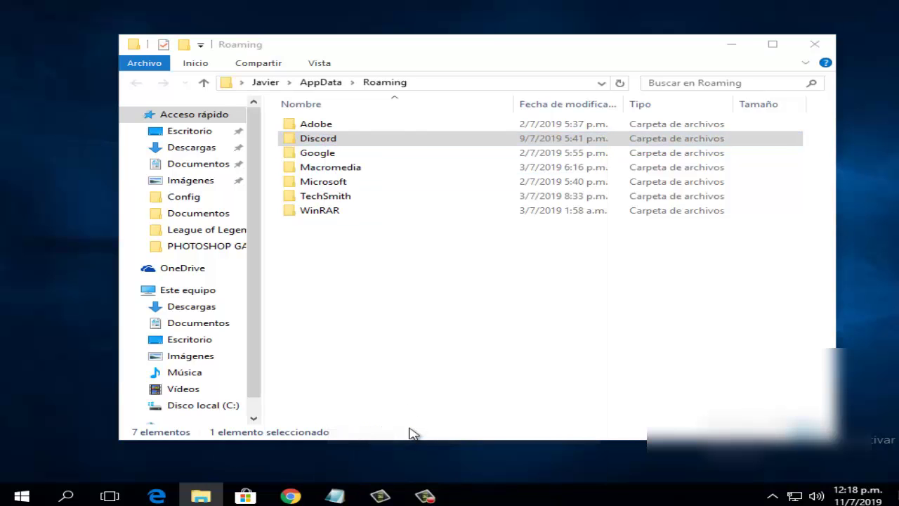
click(814, 45)
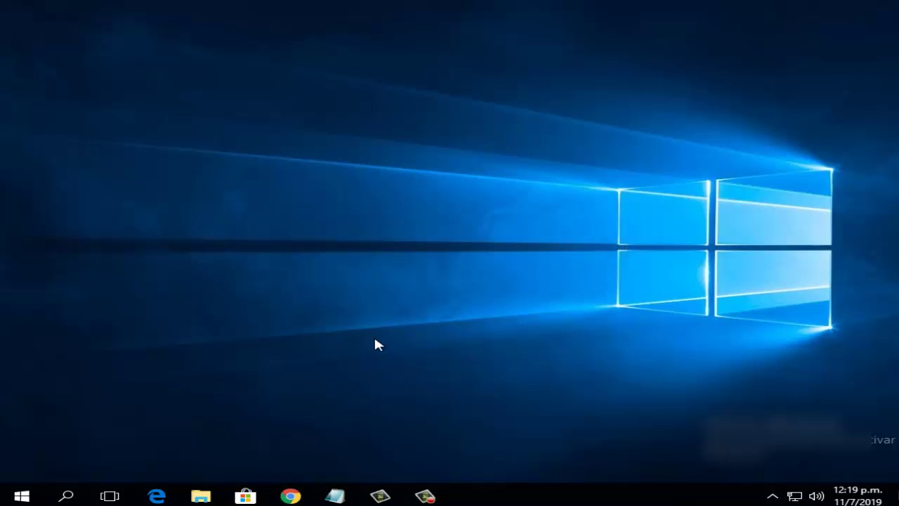
Open the Local application data folder by running %localappdata%.
key(super+r)
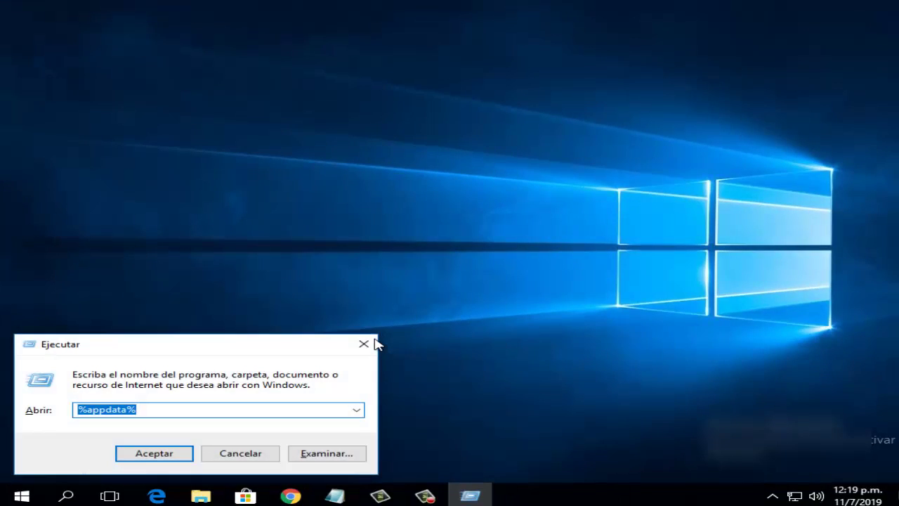
key(BackSpace)
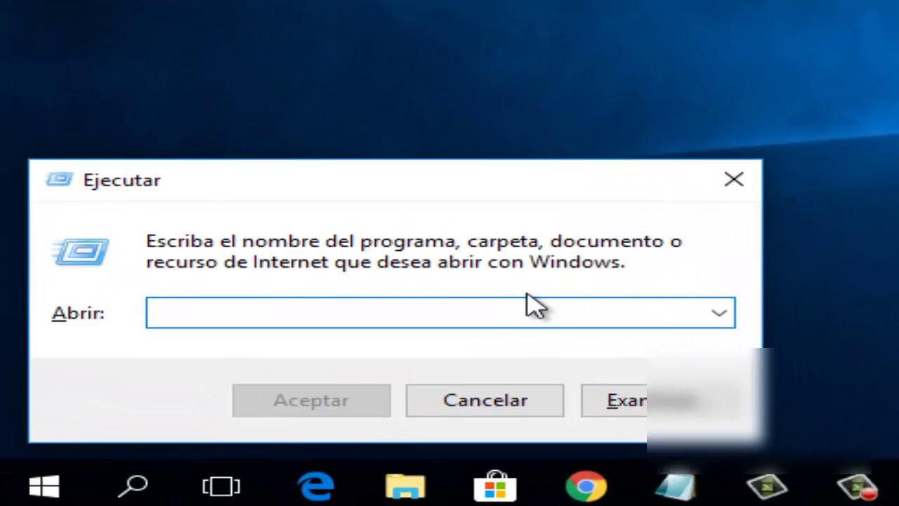
right_click(488, 311)
click(578, 47)
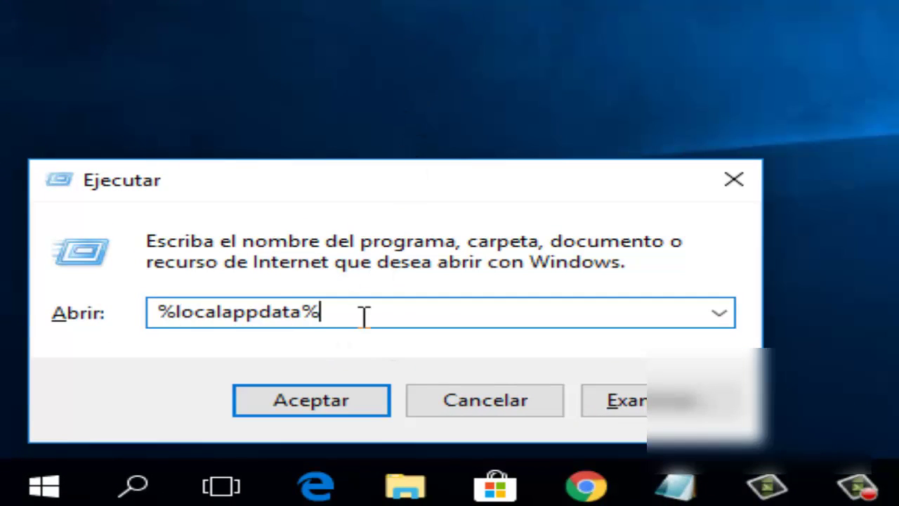
click(343, 404)
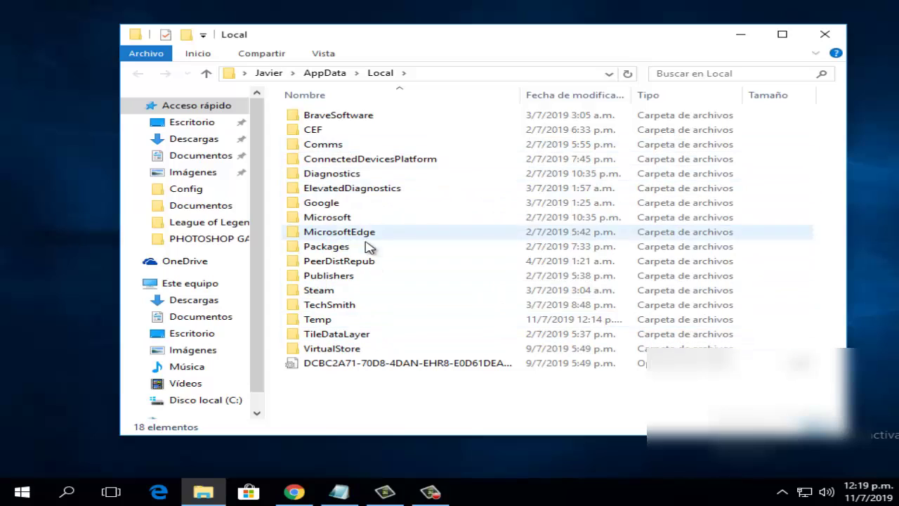
click(336, 205)
right_click(336, 206)
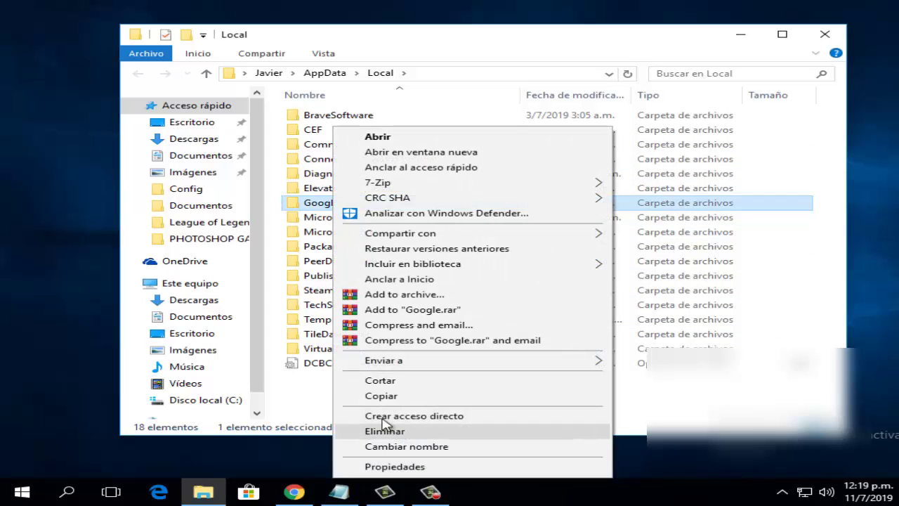
click(276, 193)
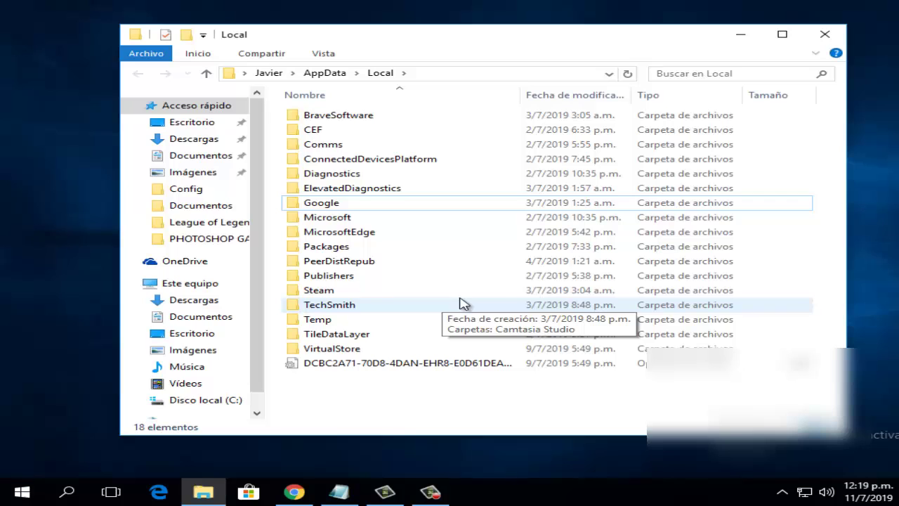
Close the Local folder window and open Símbolo del sistema as administrator by searching for cmd.
click(824, 34)
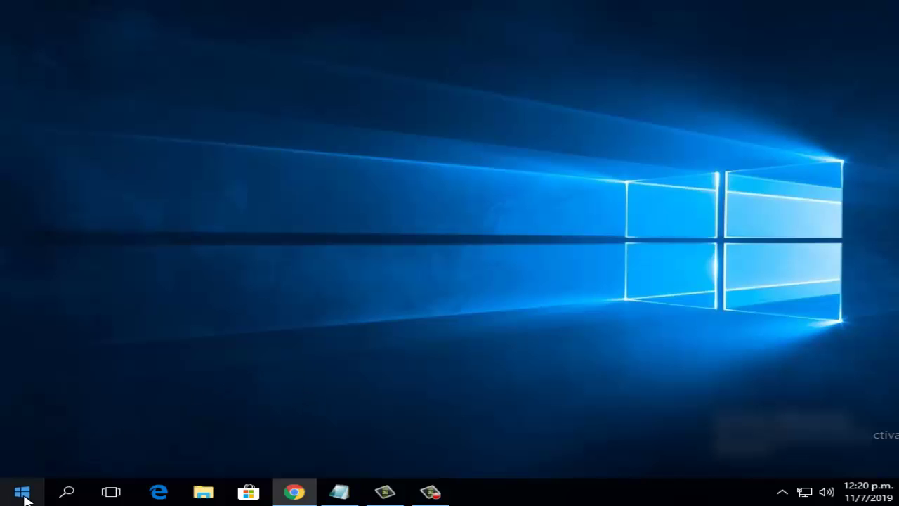
click(68, 493)
text(cmd)
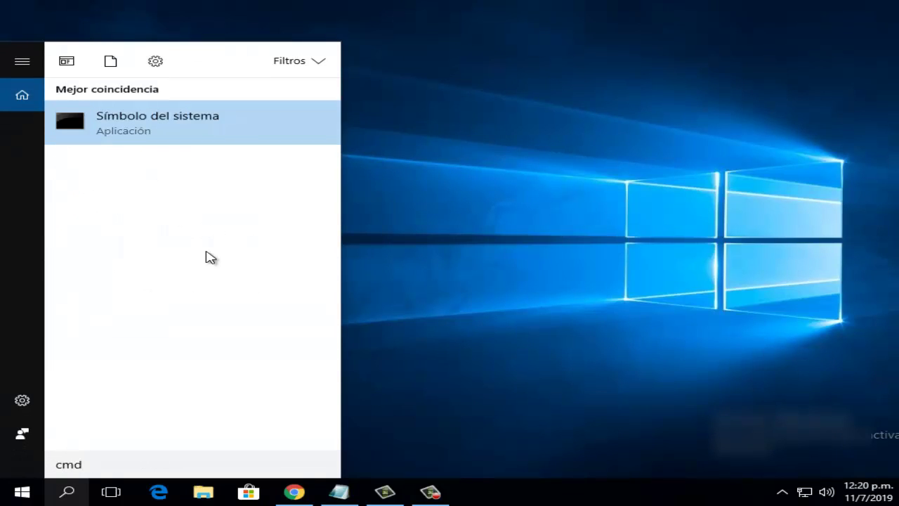
click(140, 129)
right_click(140, 128)
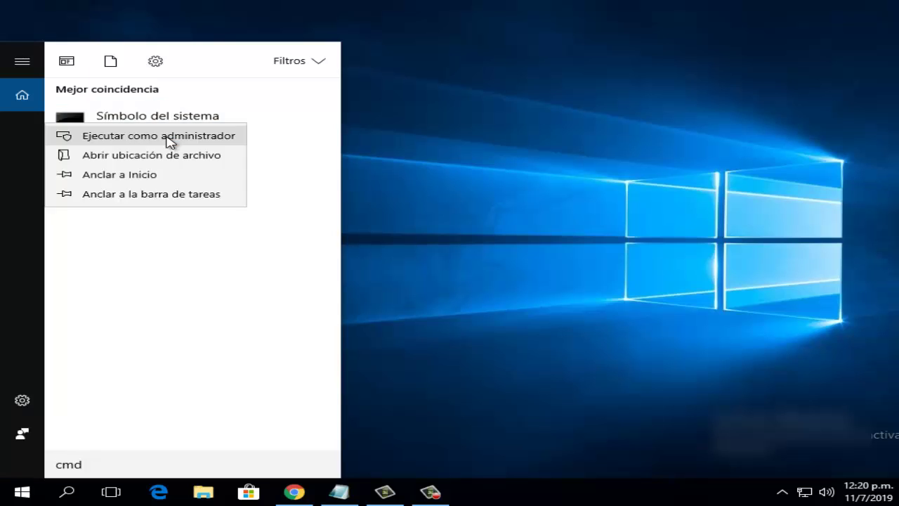
click(167, 137)
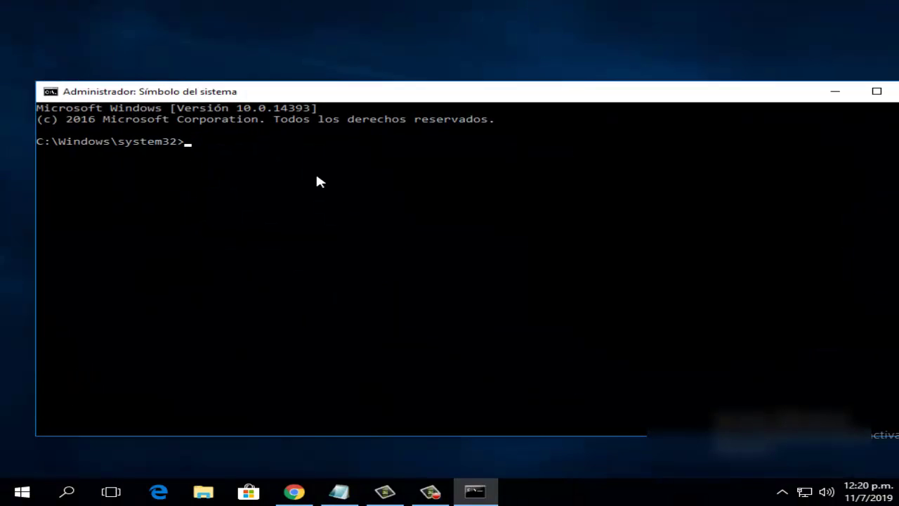
Enter the system file check command sfc /scannow at the prompt, and close the console without running it.
text(sfc )
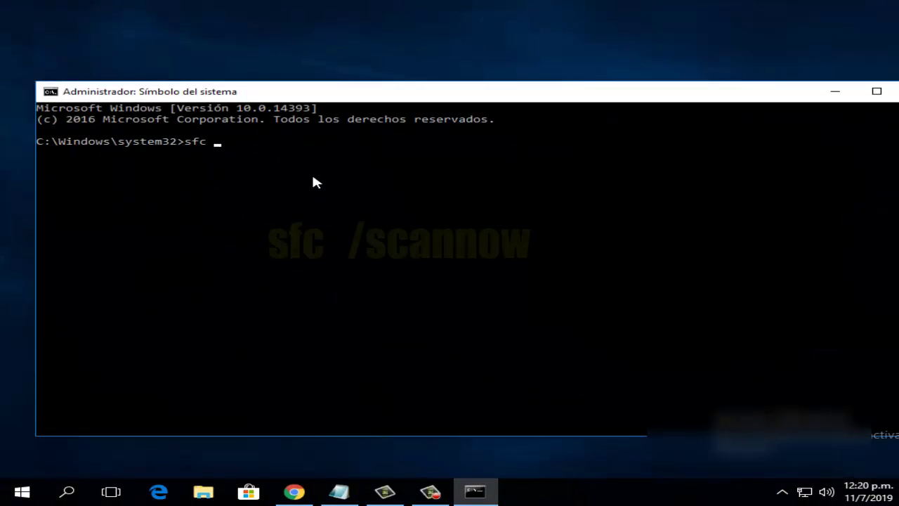
text(/scannow)
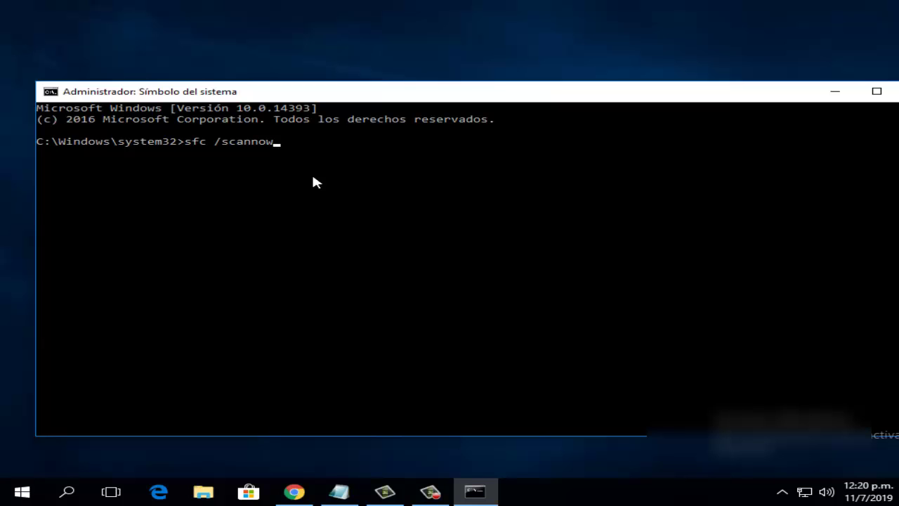
key(alt+F4)
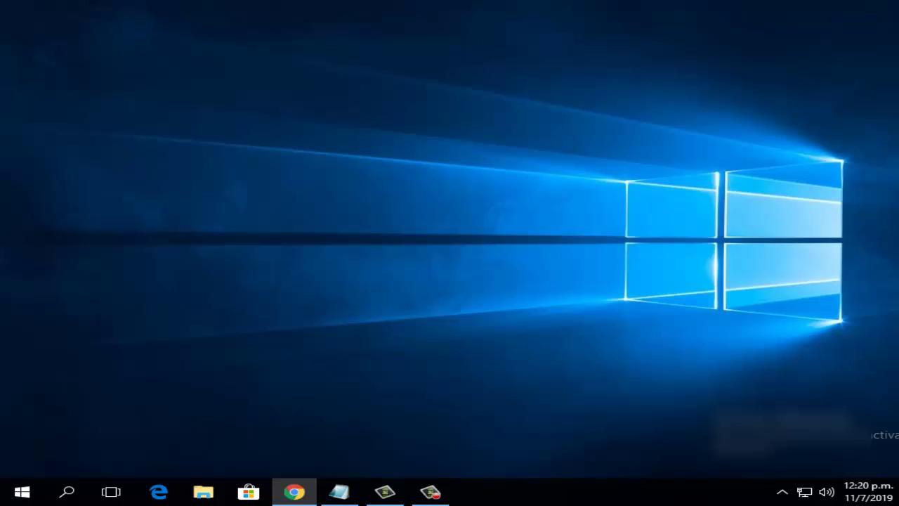